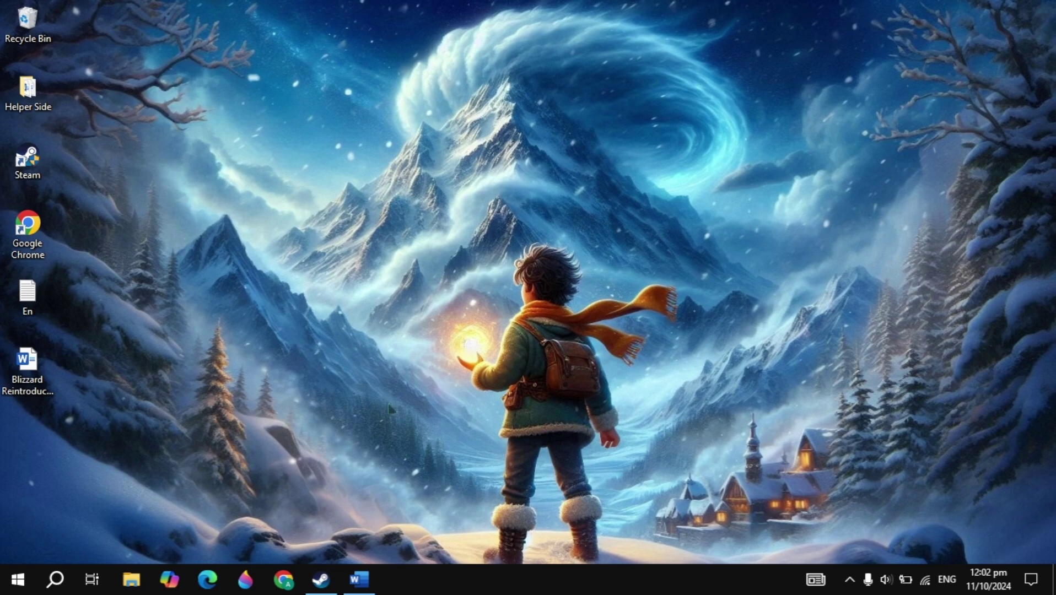
Restore the 'Crashing, Freezing, Lagging' Word guide from the taskbar
{"action": "left_click", "coordinate": [359, 579]}
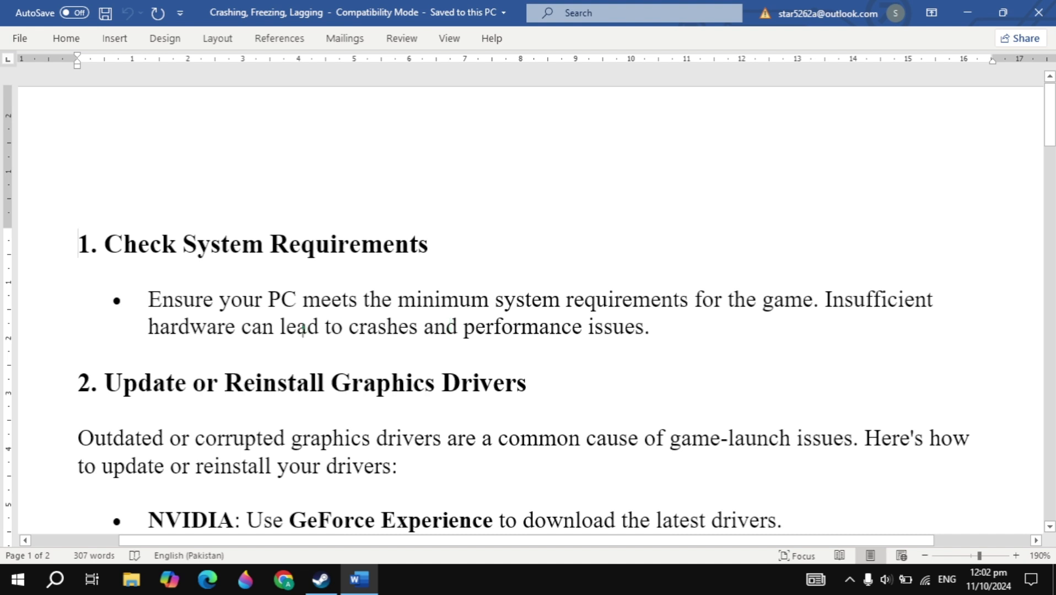
Scroll past sections 1 and 2 to section 3, Verify Game Files
{"action": "scroll", "coordinate": [196, 257], "scroll_direction": "down", "scroll_amount": 3}
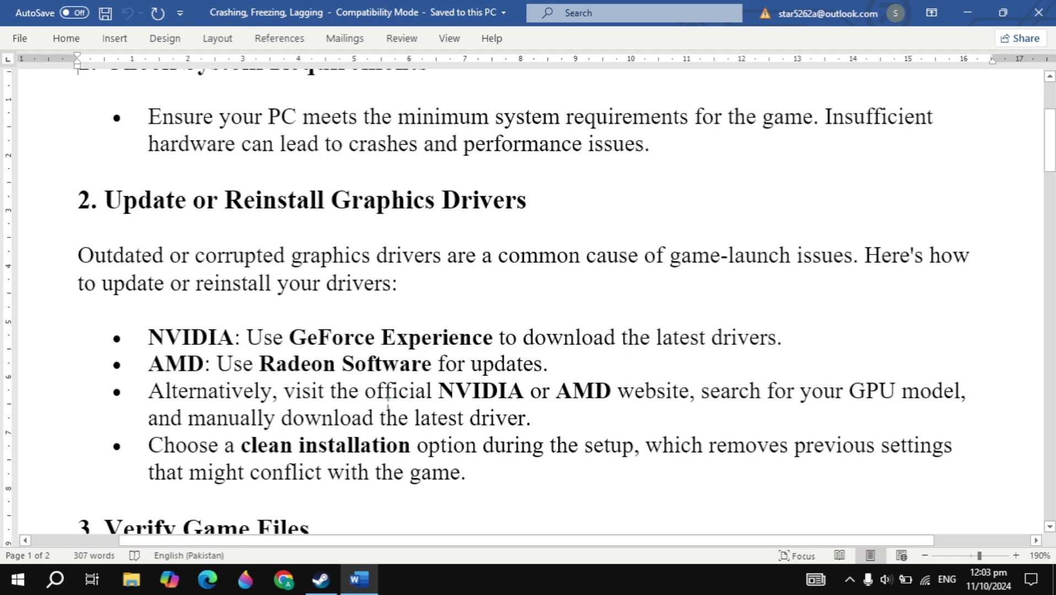
{"action": "scroll", "coordinate": [388, 405], "scroll_direction": "down", "scroll_amount": 4}
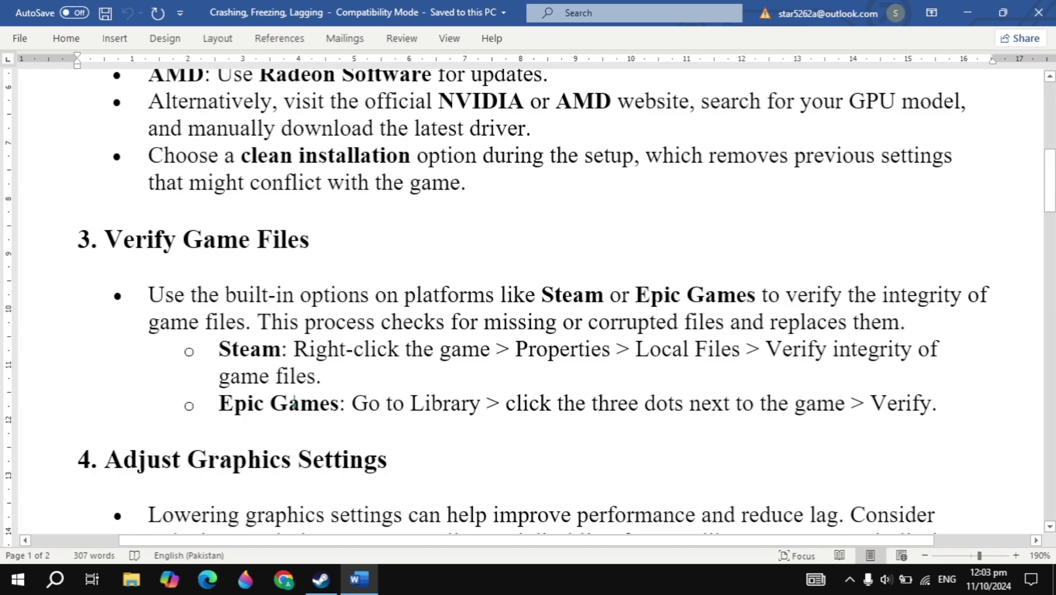
View The First Descendant's Installed Files properties in Steam, then close them and return to Word
{"action": "left_click", "coordinate": [320, 578]}
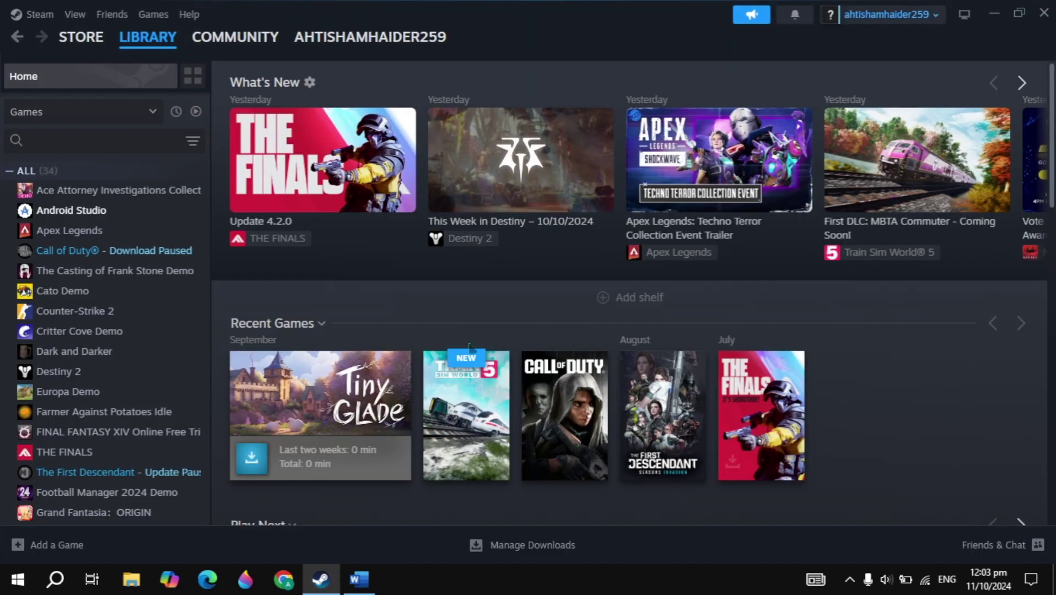
{"action": "left_click", "coordinate": [88, 474]}
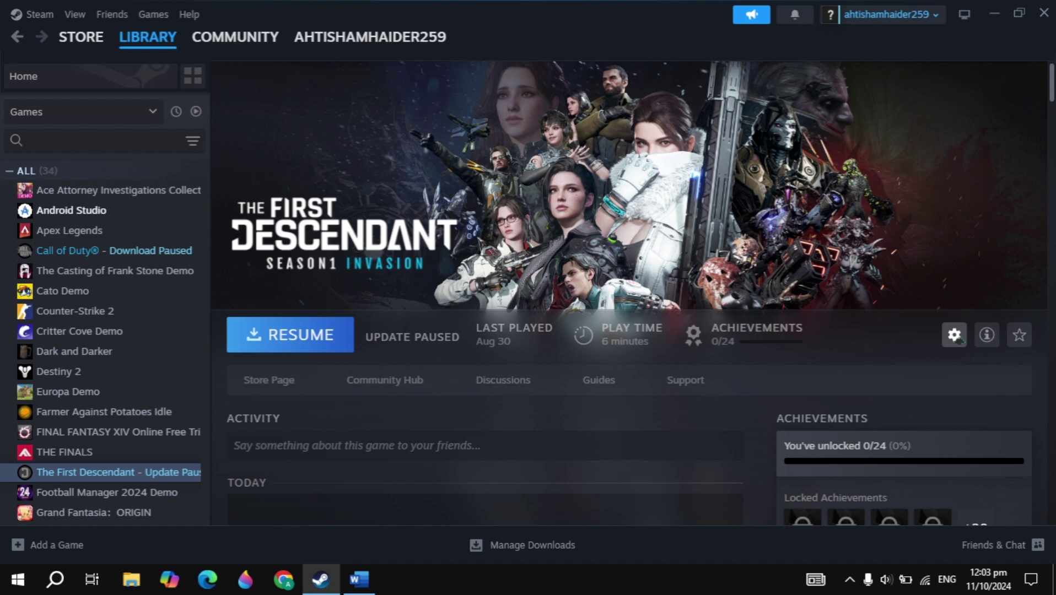
{"action": "left_click", "coordinate": [953, 335]}
{"action": "left_click", "coordinate": [978, 443]}
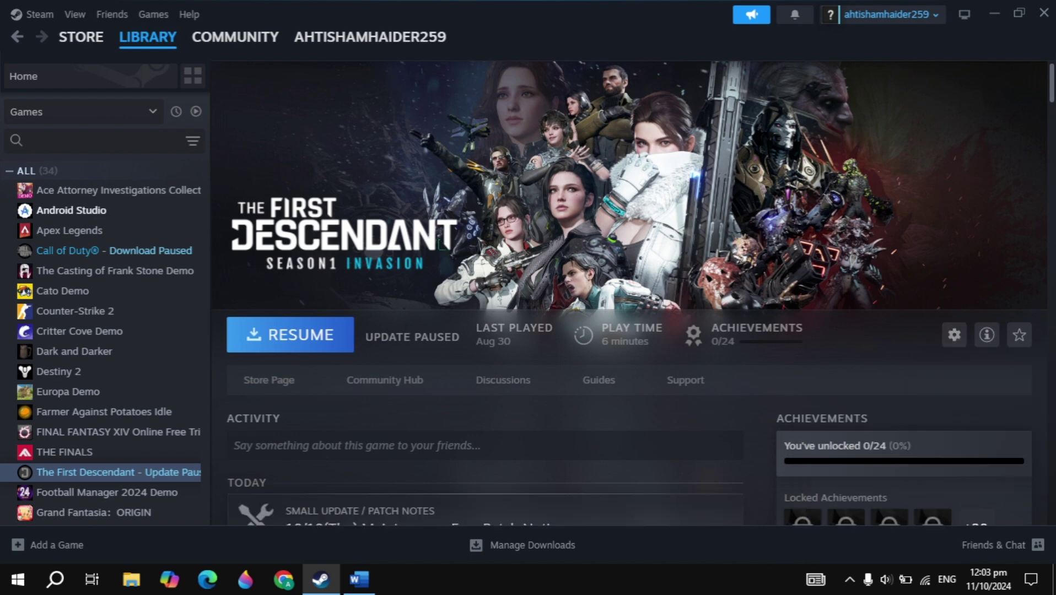
{"action": "left_click", "coordinate": [277, 202]}
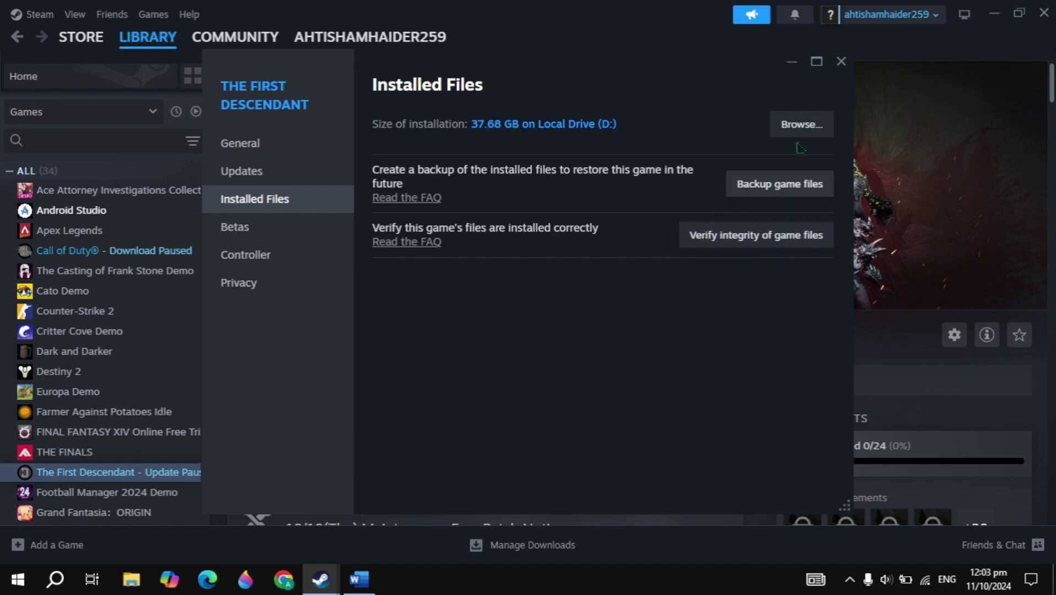
{"action": "left_click", "coordinate": [840, 61]}
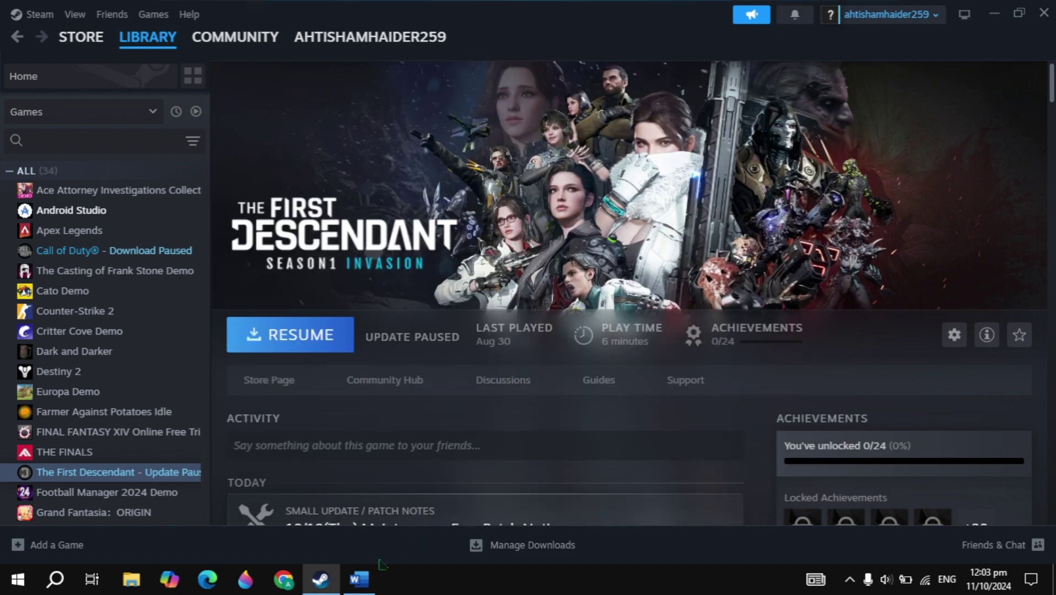
{"action": "left_click", "coordinate": [359, 579]}
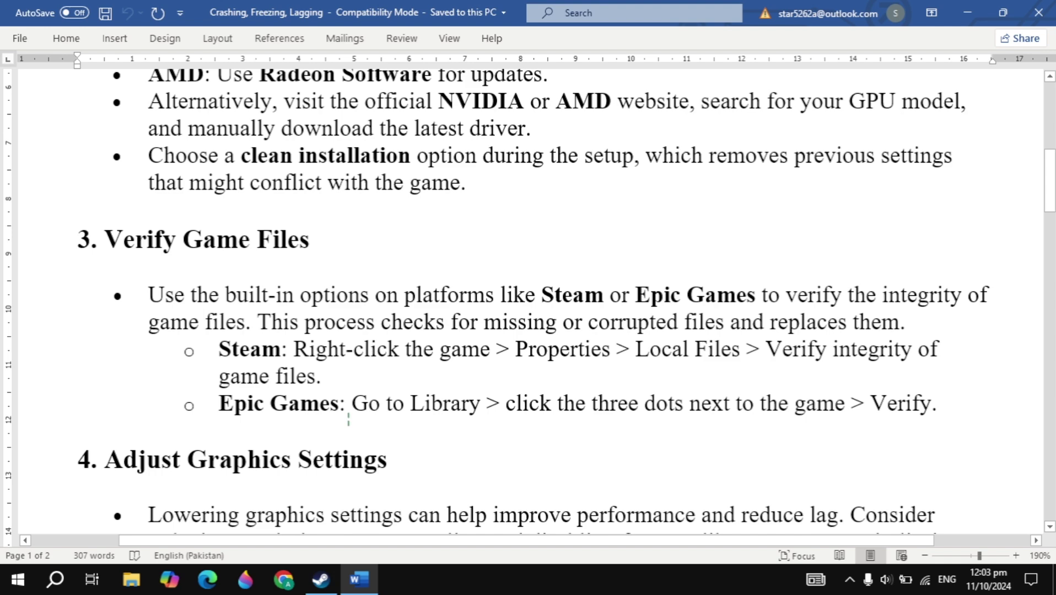
Scroll the guide down to sections 5 and 6, on background apps and running as administrator
{"action": "scroll", "coordinate": [348, 420], "scroll_direction": "down", "scroll_amount": 3}
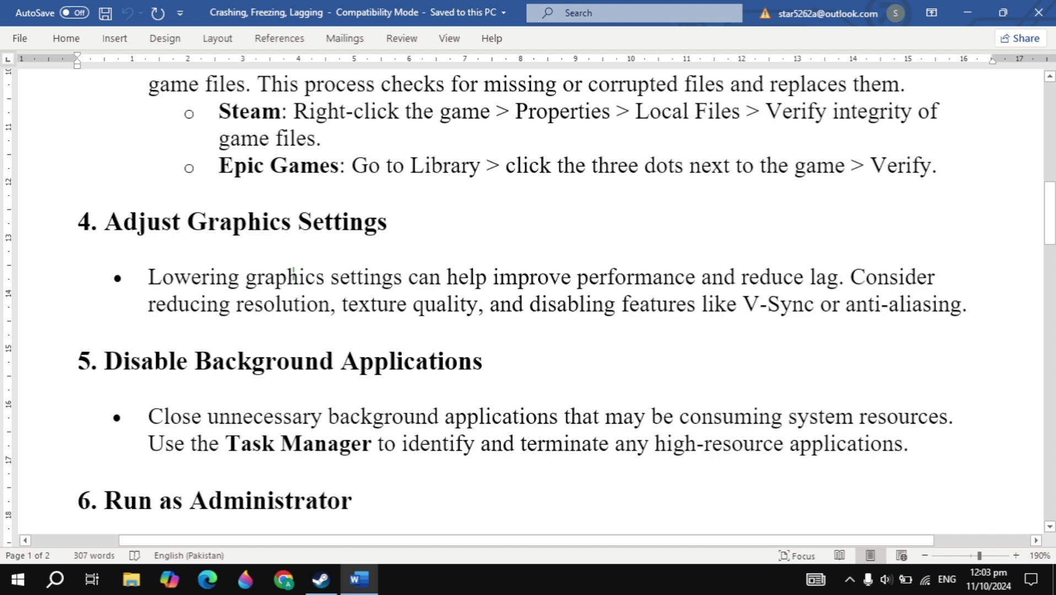
{"action": "scroll", "coordinate": [294, 274], "scroll_direction": "down", "scroll_amount": 3}
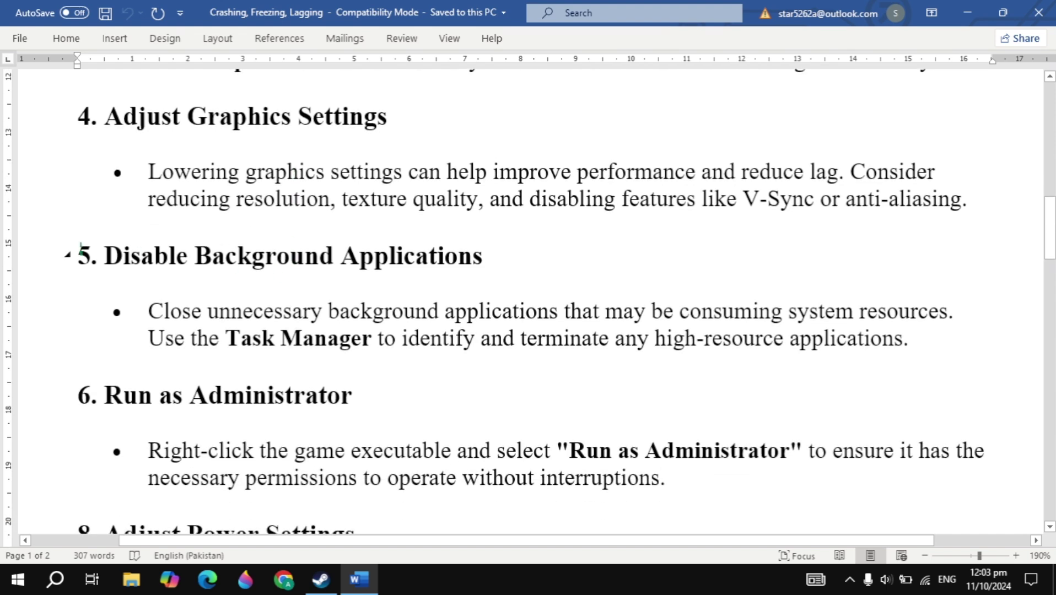
Open Task Manager's Startup tab and bring up the actions for Desktop-Reminder 3
{"action": "right_click", "coordinate": [449, 589]}
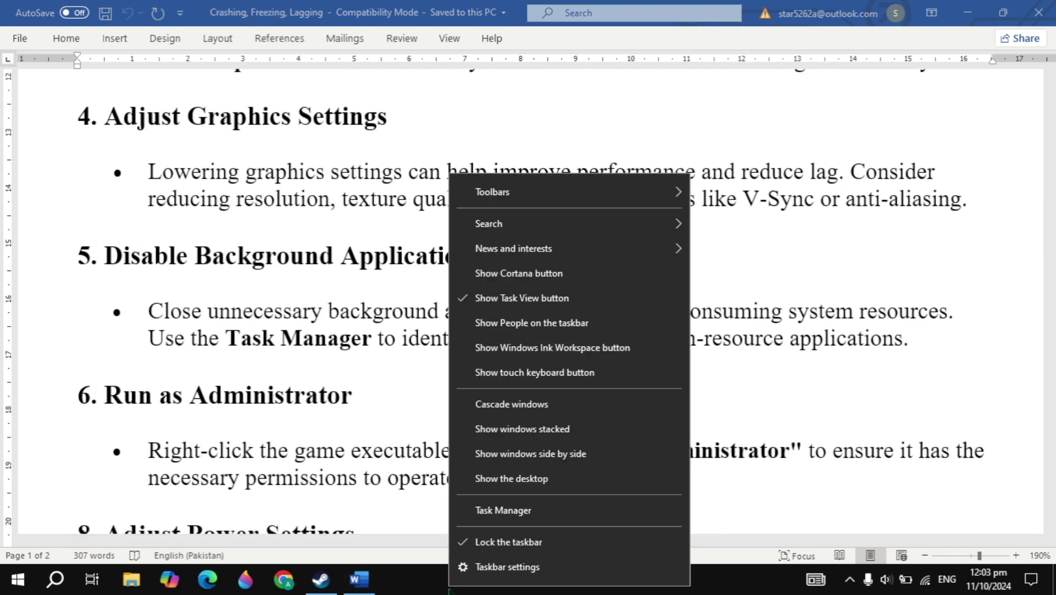
{"action": "left_click", "coordinate": [554, 512]}
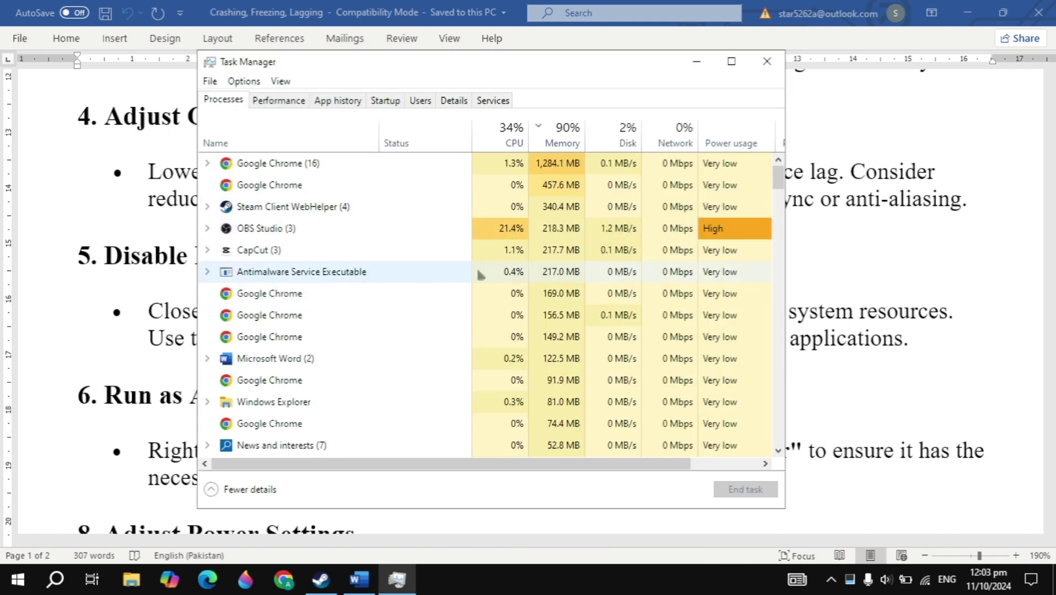
{"action": "left_click", "coordinate": [394, 102]}
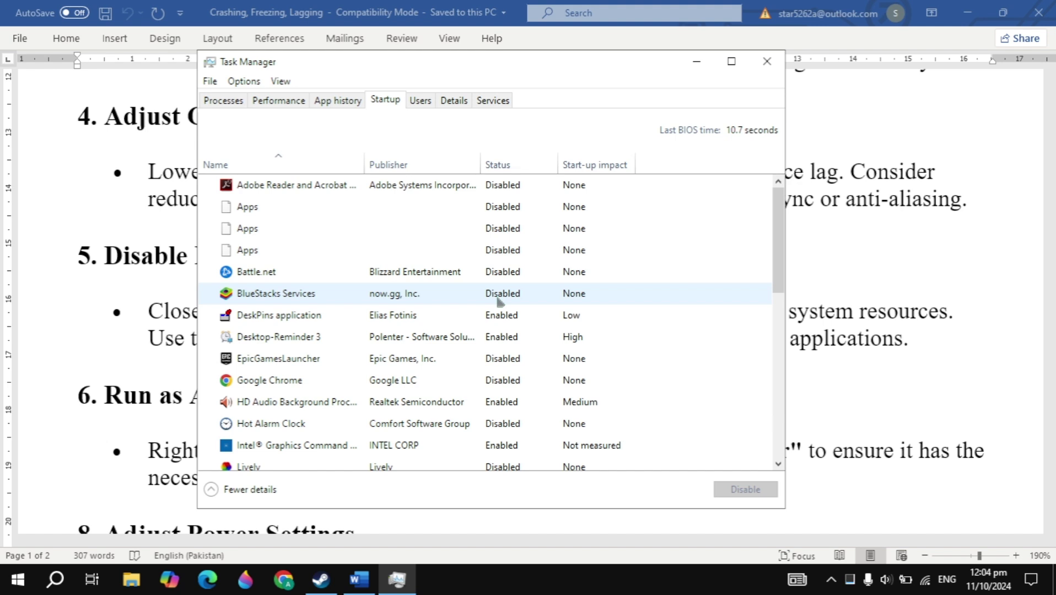
{"action": "left_click", "coordinate": [476, 342]}
{"action": "right_click", "coordinate": [475, 342]}
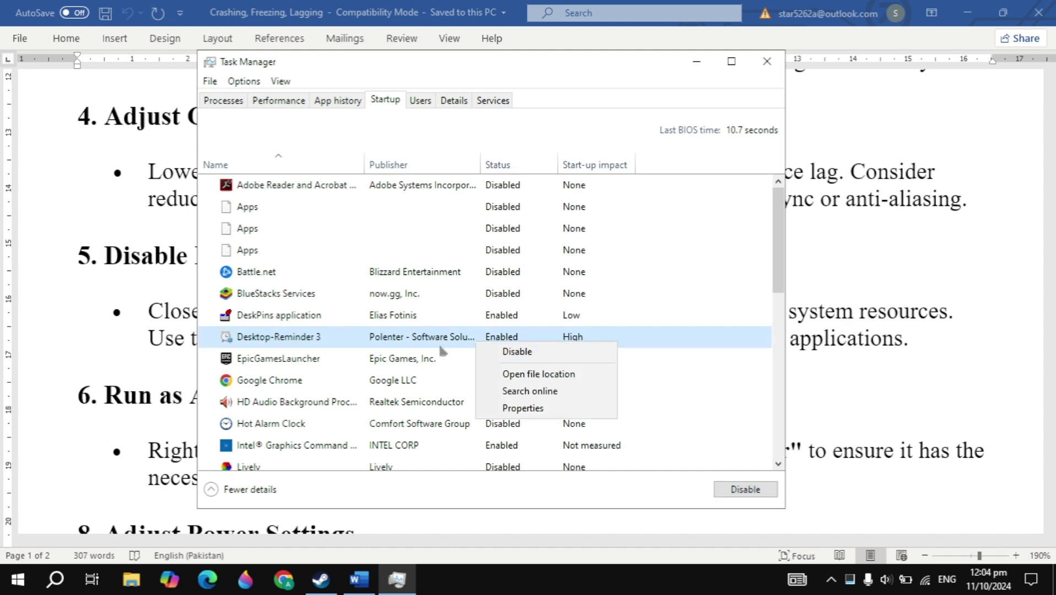
Close Task Manager and switch to The First Descendant's page in Steam
{"action": "left_click", "coordinate": [763, 62]}
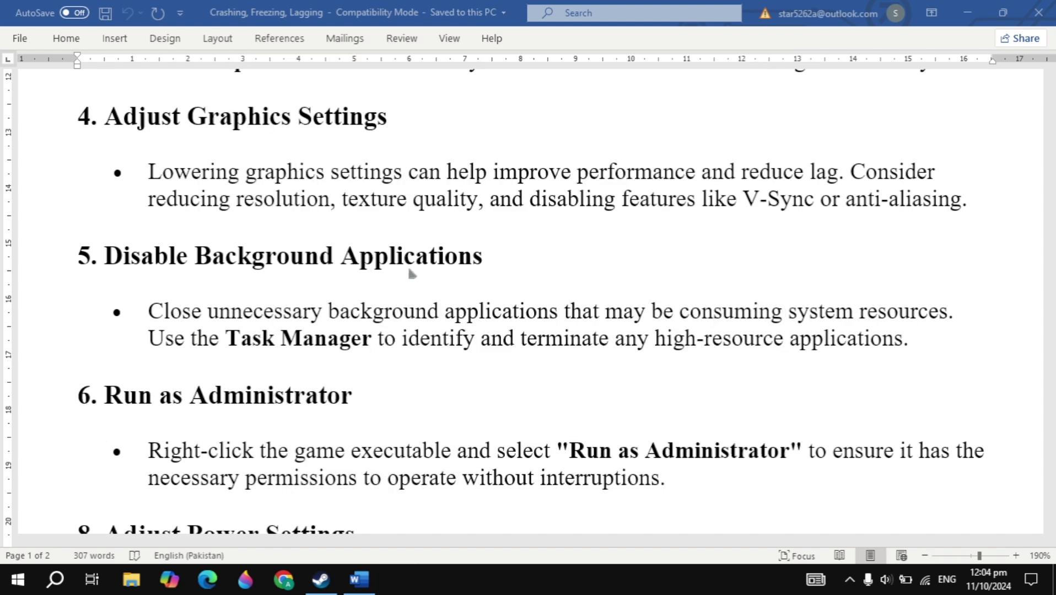
{"action": "scroll", "coordinate": [406, 277], "scroll_direction": "down", "scroll_amount": 2}
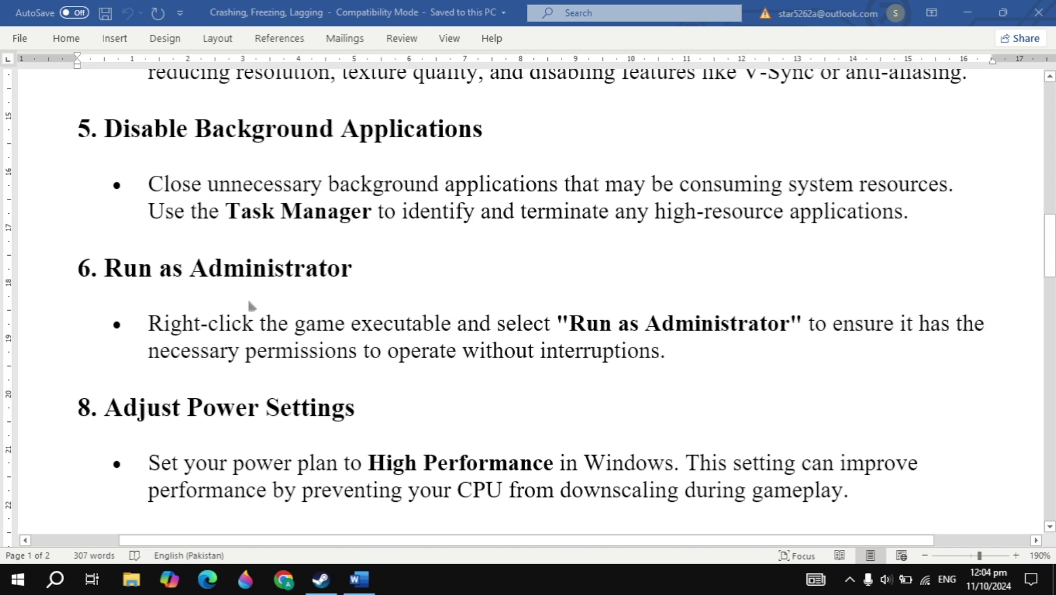
{"action": "left_click", "coordinate": [320, 579]}
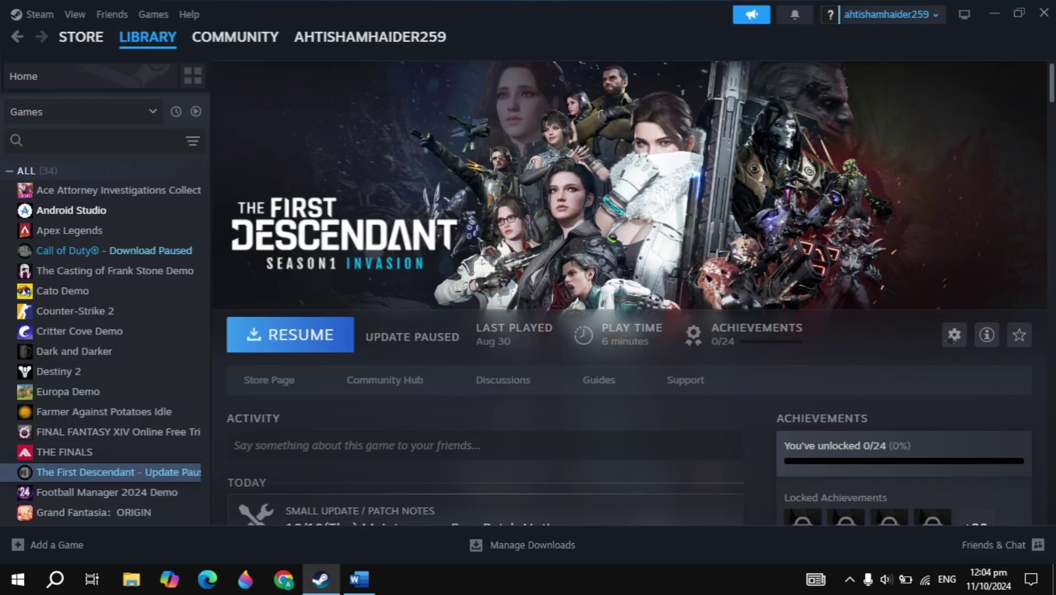
Go to The First Descendant's Installed Files properties and browse to its install folder
{"action": "left_click", "coordinate": [951, 336]}
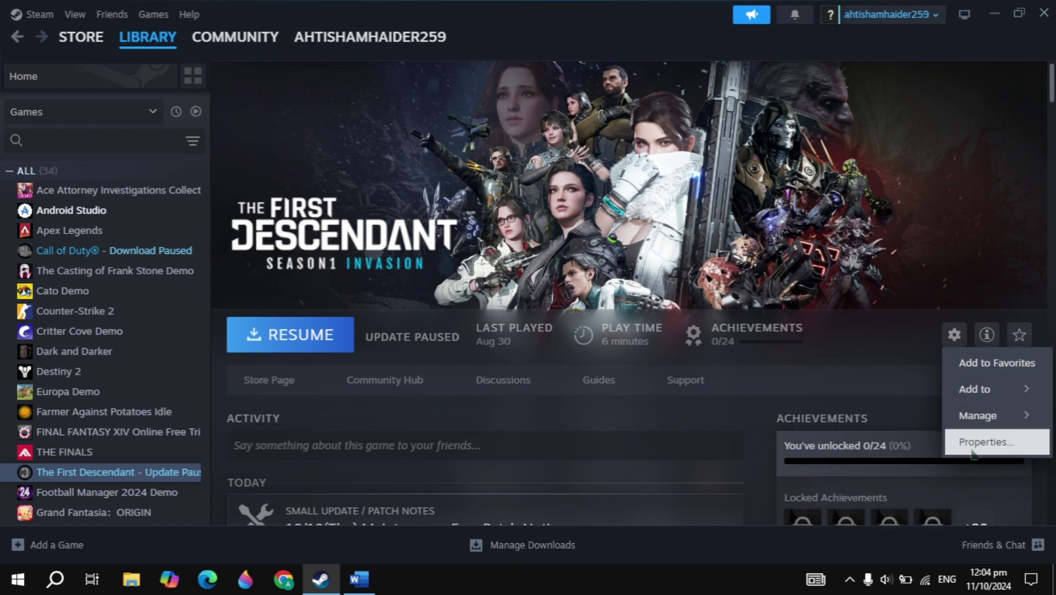
{"action": "left_click", "coordinate": [906, 448]}
{"action": "left_click", "coordinate": [257, 207]}
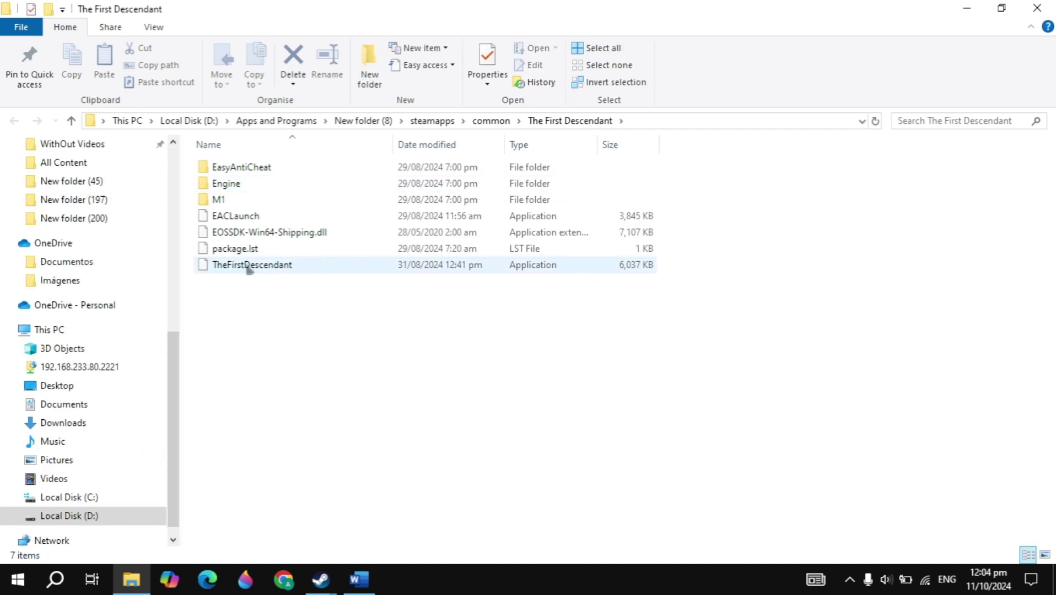
In TheFirstDescendant.exe's Compatibility properties, keep full-screen optimisations disabled and apply
{"action": "left_click", "coordinate": [360, 263]}
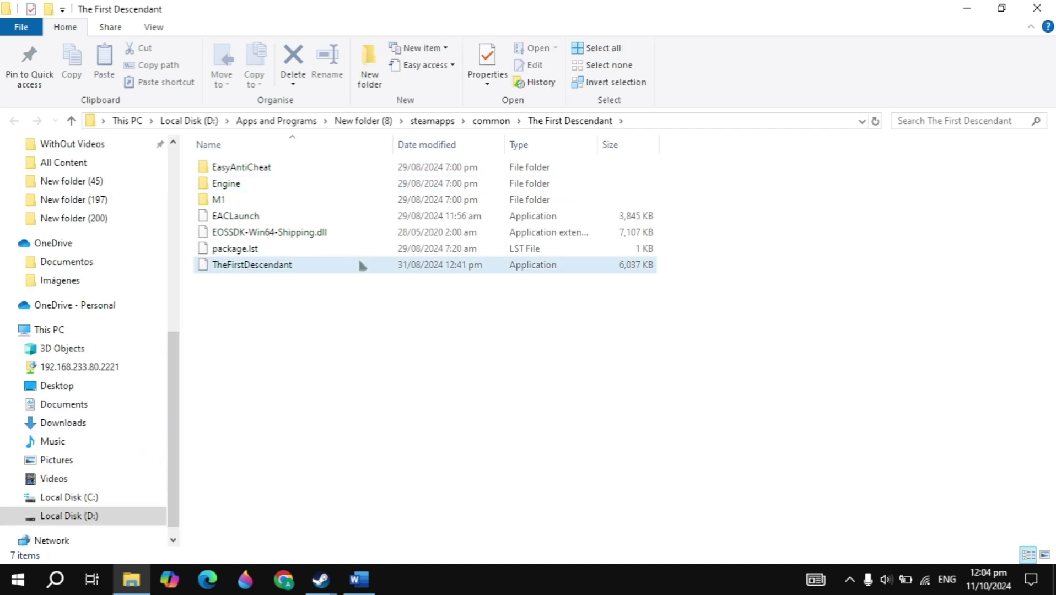
{"action": "right_click", "coordinate": [266, 267]}
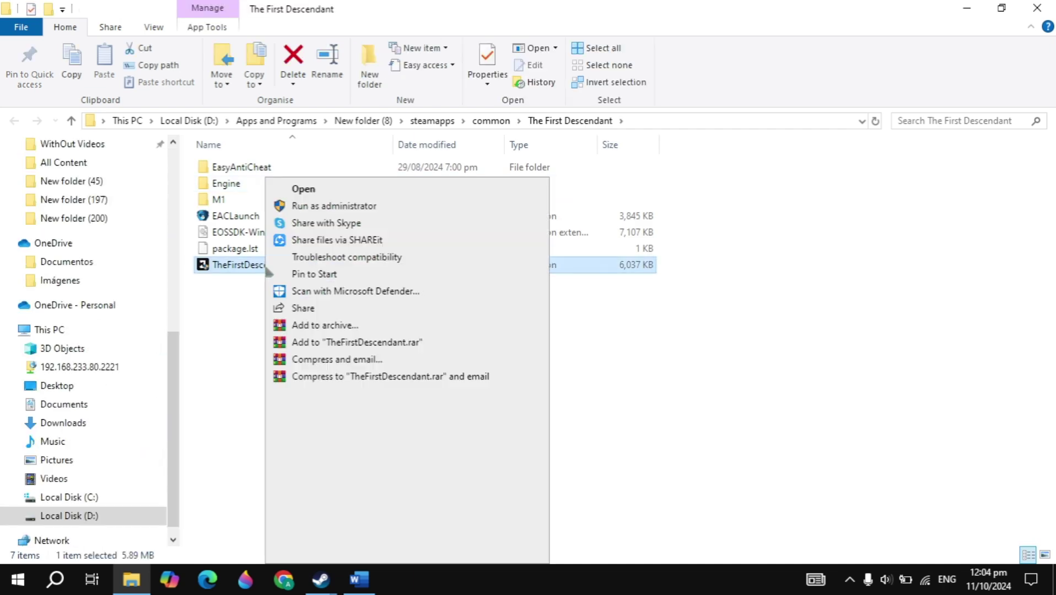
{"action": "left_click", "coordinate": [336, 552]}
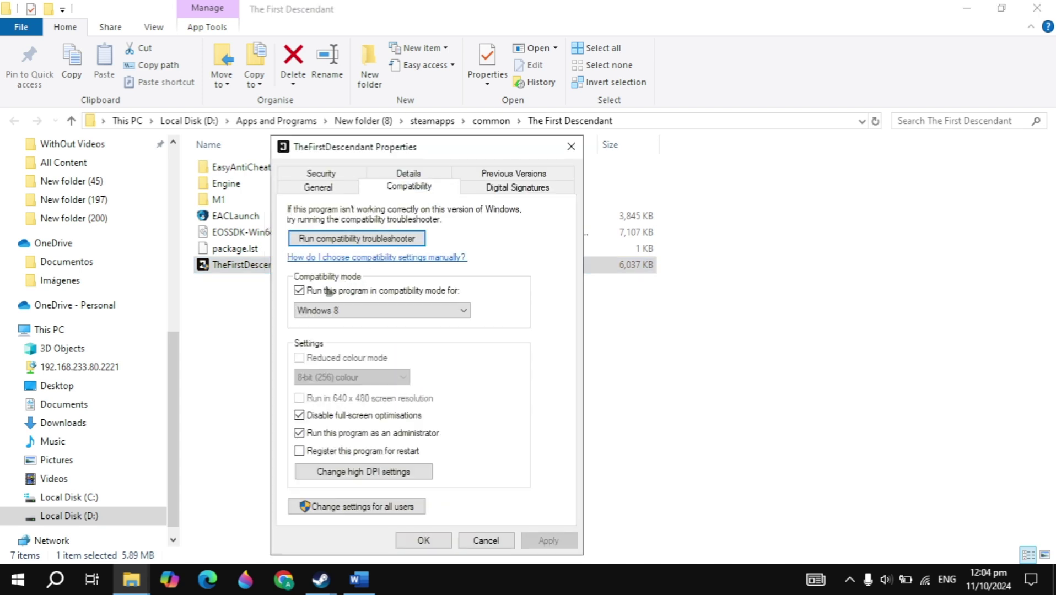
{"action": "left_click", "coordinate": [327, 290]}
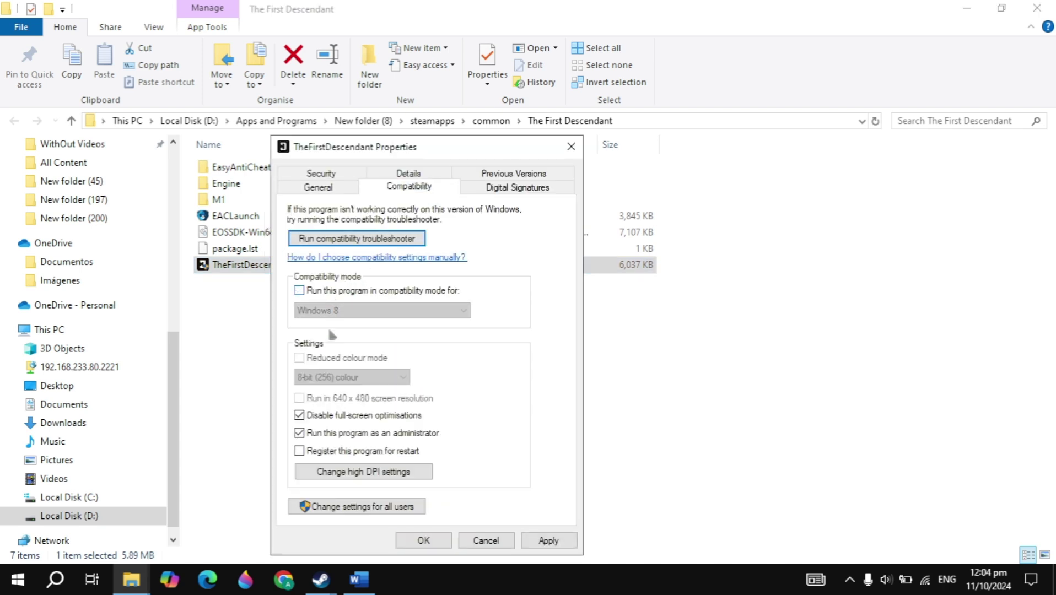
{"action": "left_click", "coordinate": [322, 416]}
{"action": "left_click", "coordinate": [563, 546]}
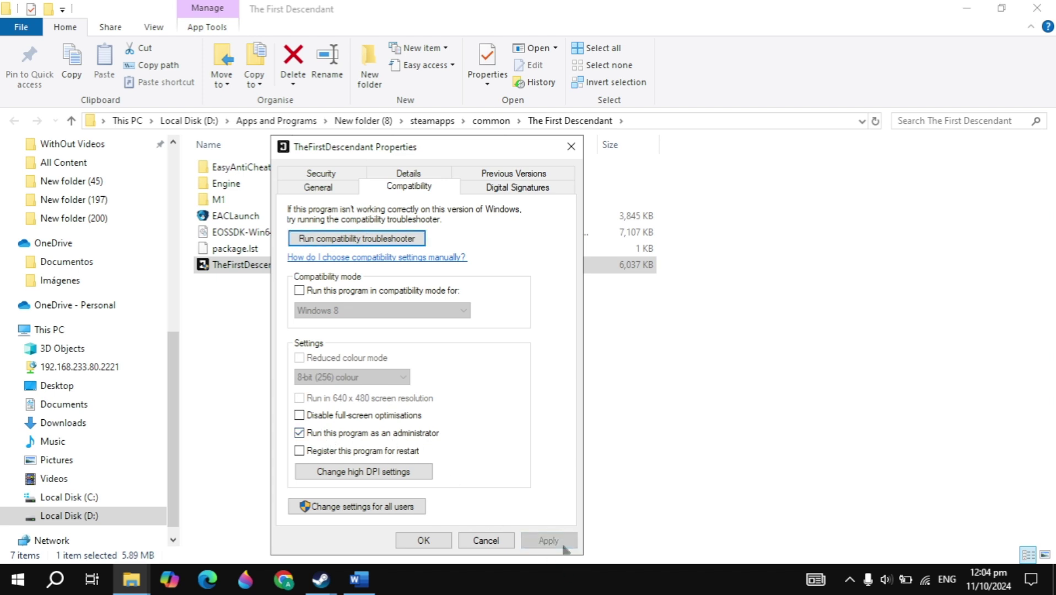
{"action": "left_click", "coordinate": [322, 420]}
{"action": "left_click", "coordinate": [540, 541]}
Re-enable compatibility mode set to Windows 8, apply, and close the properties with OK
{"action": "left_click", "coordinate": [322, 297]}
{"action": "left_click", "coordinate": [397, 314]}
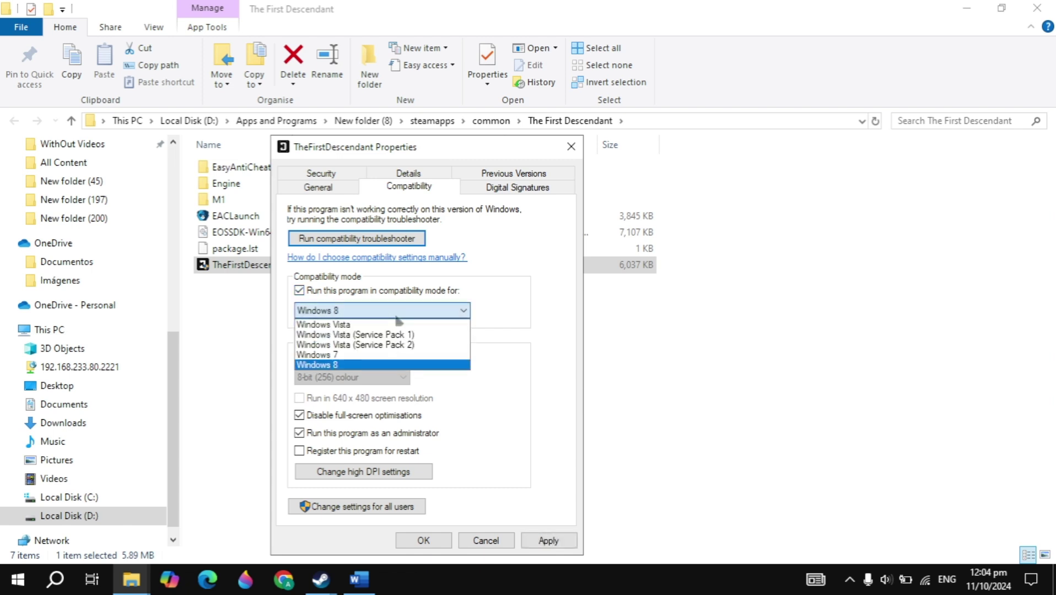
{"action": "left_click", "coordinate": [357, 366]}
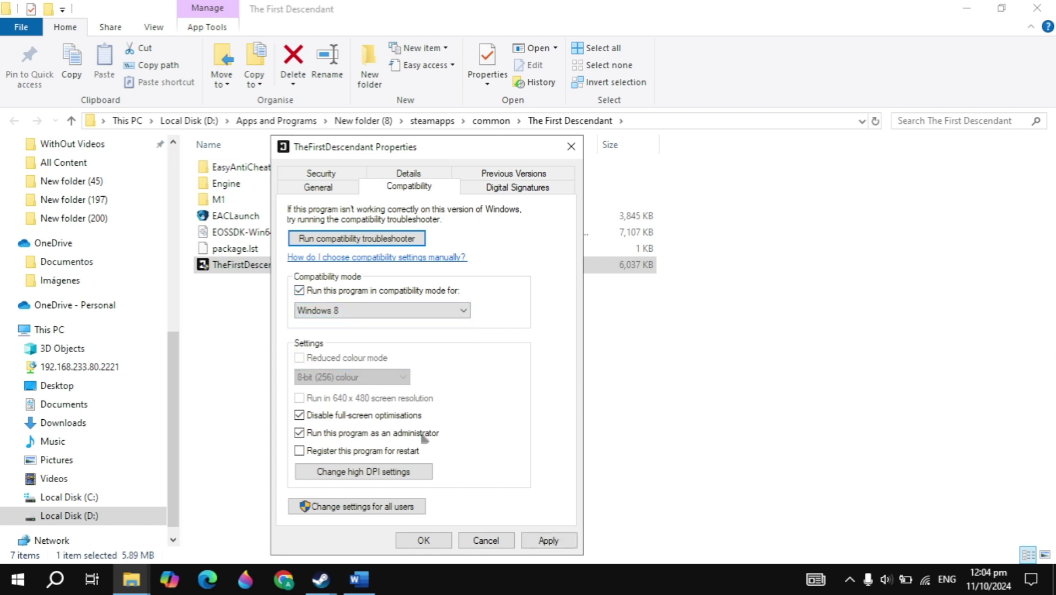
{"action": "left_click", "coordinate": [543, 541]}
{"action": "left_click", "coordinate": [428, 541]}
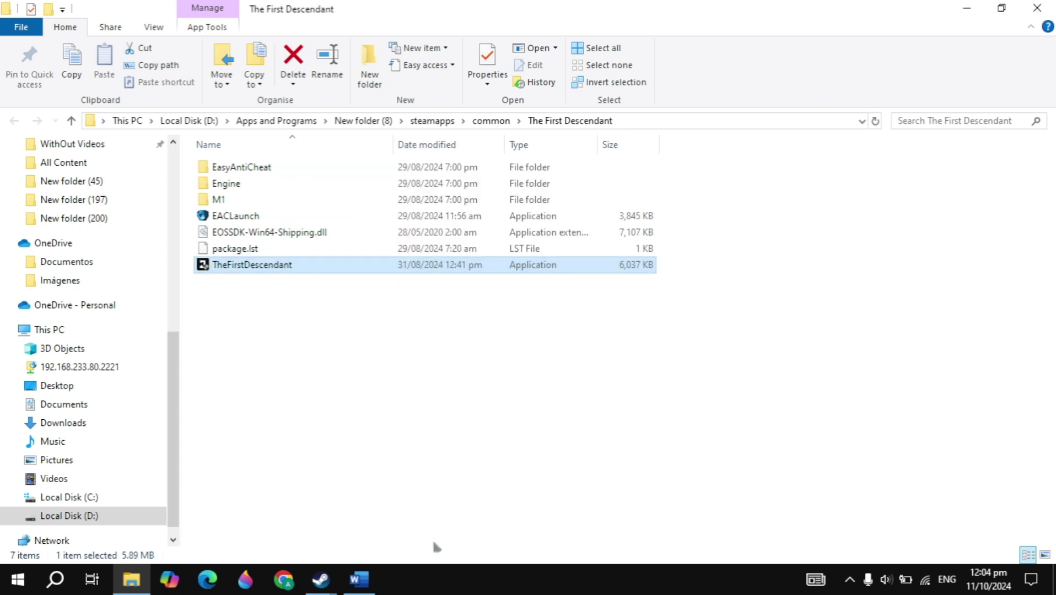
Close File Explorer and the Installed Files window, then scroll the Word guide to section 8
{"action": "left_click", "coordinate": [1036, 8]}
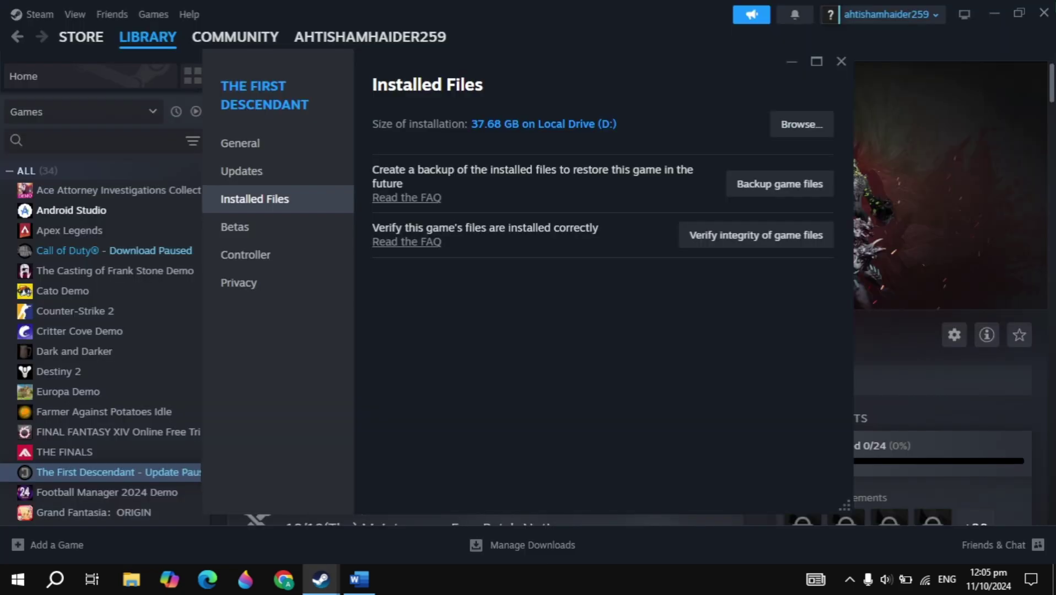
{"action": "left_click", "coordinate": [841, 62]}
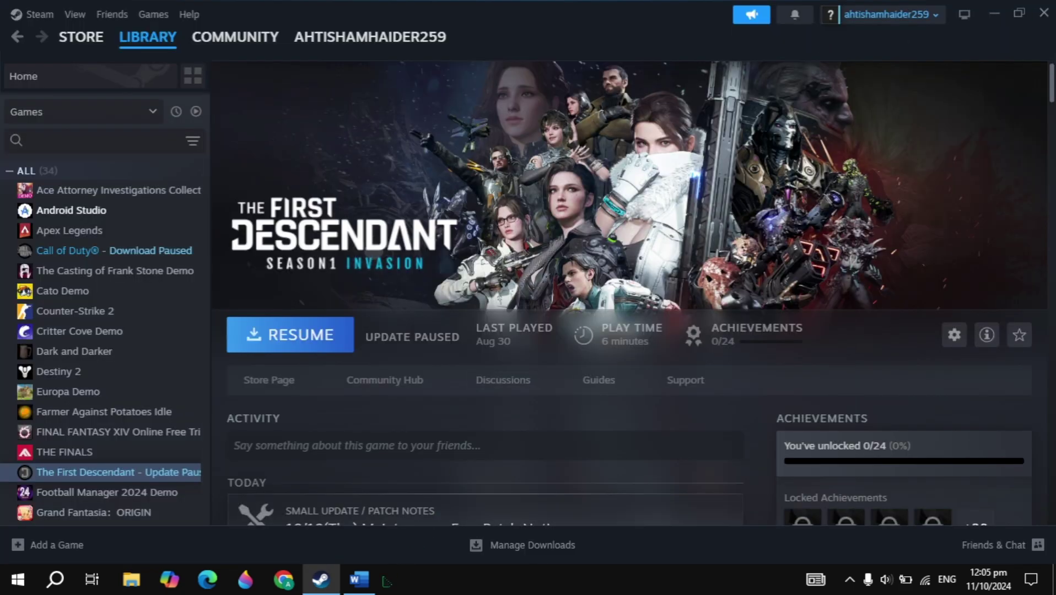
{"action": "left_click", "coordinate": [358, 579]}
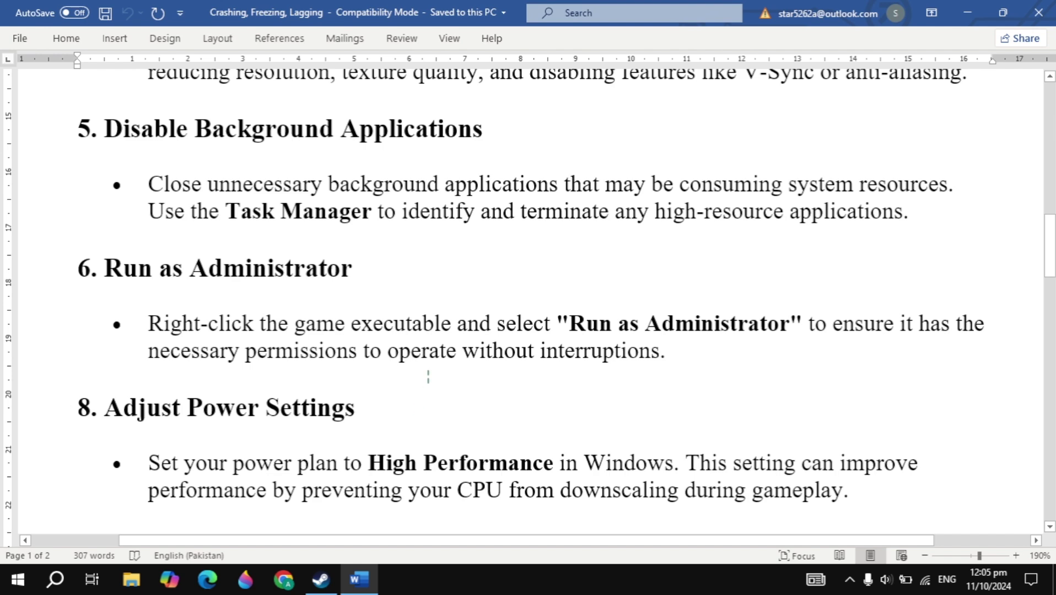
{"action": "scroll", "coordinate": [428, 377], "scroll_direction": "down", "scroll_amount": 4}
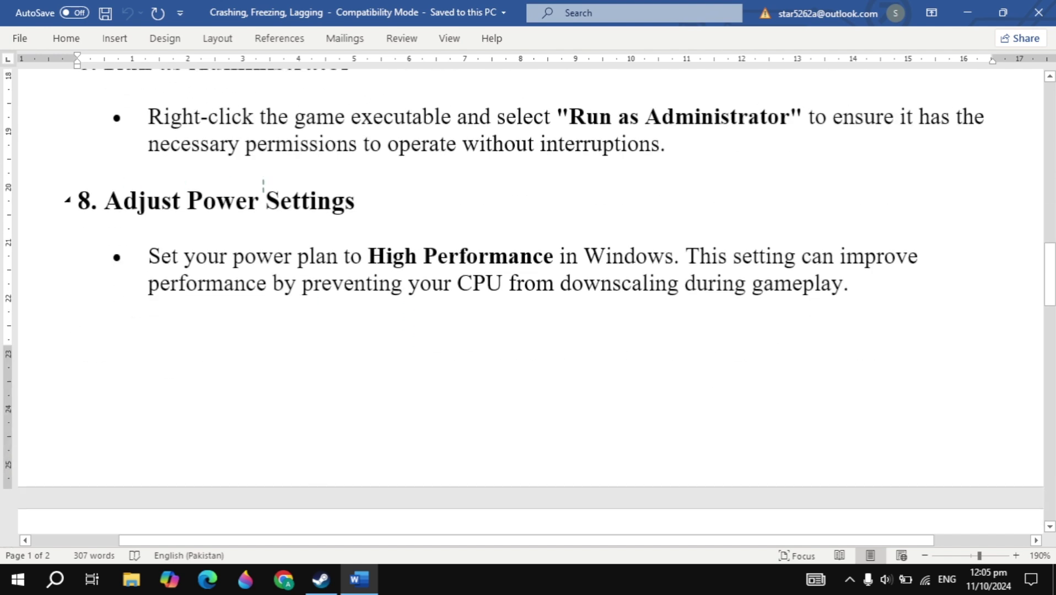
Create My Custom Plan 15 from the High performance plan in Control Panel's Power Options
{"action": "left_click", "coordinate": [71, 580]}
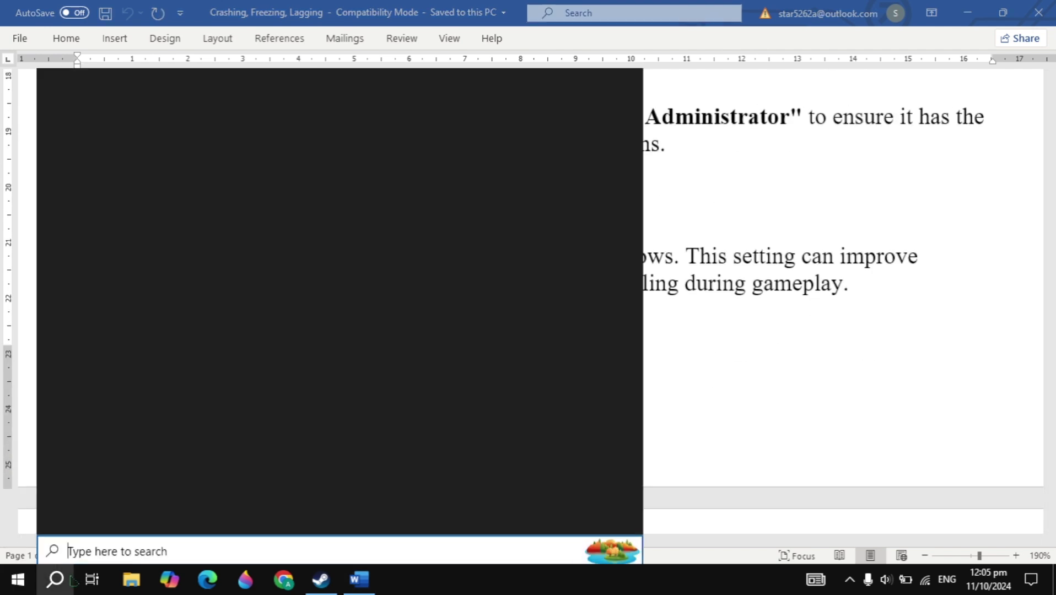
{"action": "type", "text": "control"}
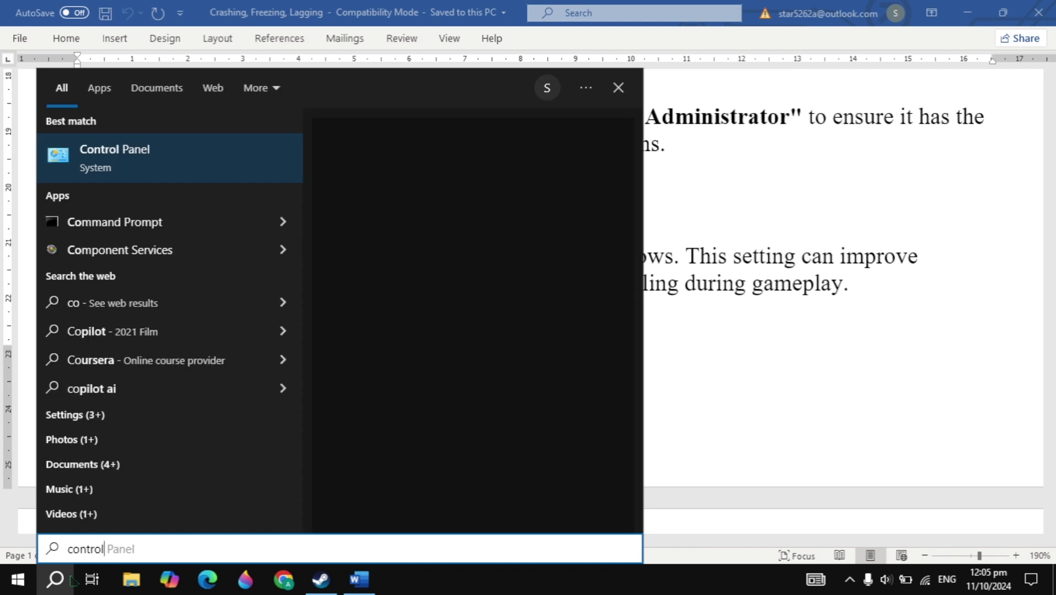
{"action": "key", "text": "Escape"}
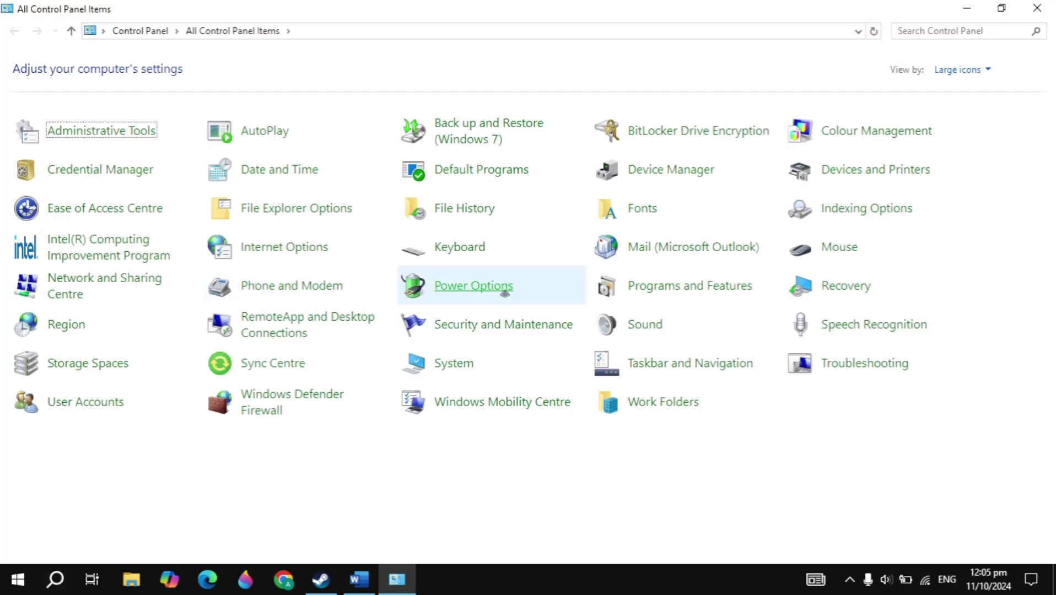
{"action": "left_click", "coordinate": [463, 292]}
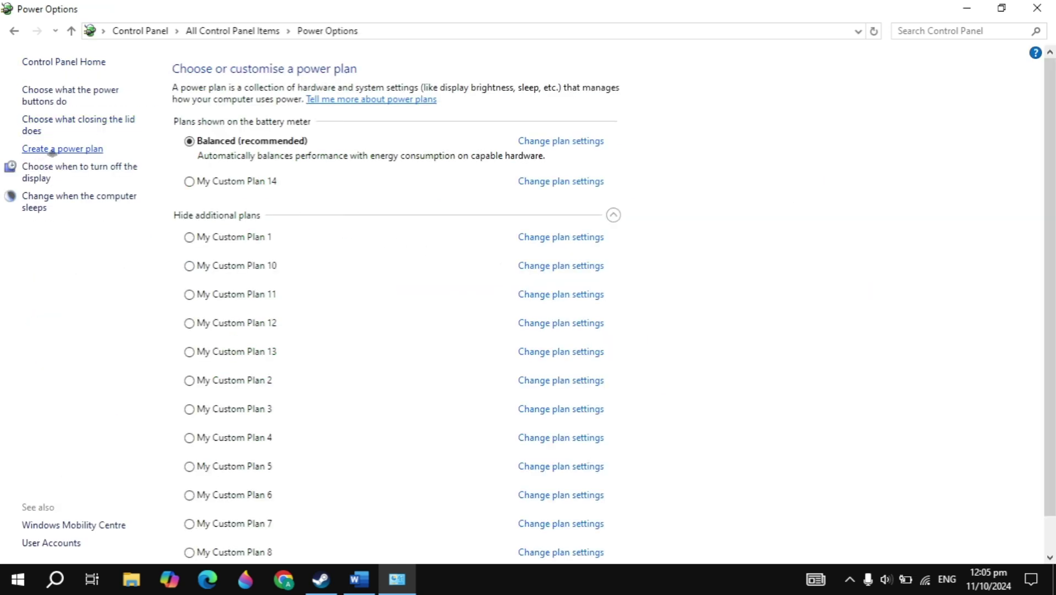
{"action": "left_click", "coordinate": [50, 150]}
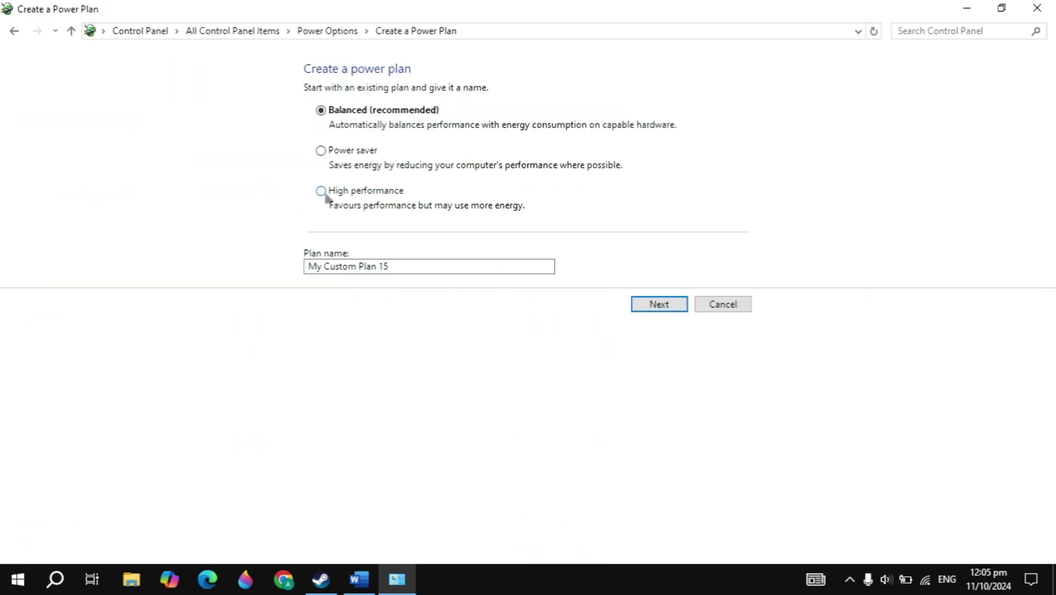
{"action": "left_click", "coordinate": [321, 191]}
{"action": "left_click", "coordinate": [661, 306]}
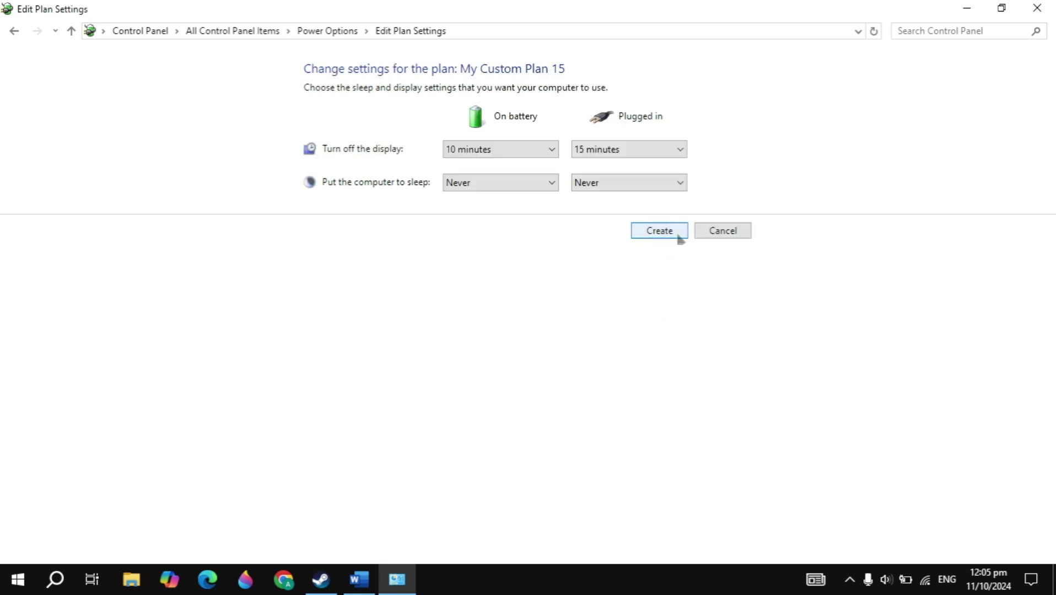
Close Control Panel and scroll the guide to step 10, Reinstall the Game
{"action": "left_click", "coordinate": [1037, 8]}
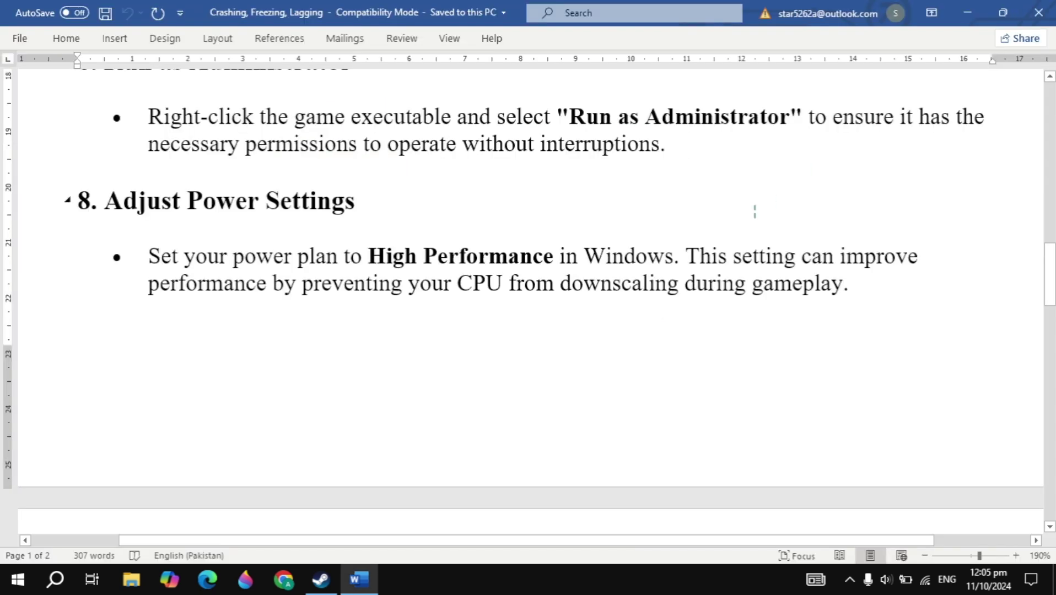
{"action": "scroll", "coordinate": [754, 212], "scroll_direction": "down", "scroll_amount": 10}
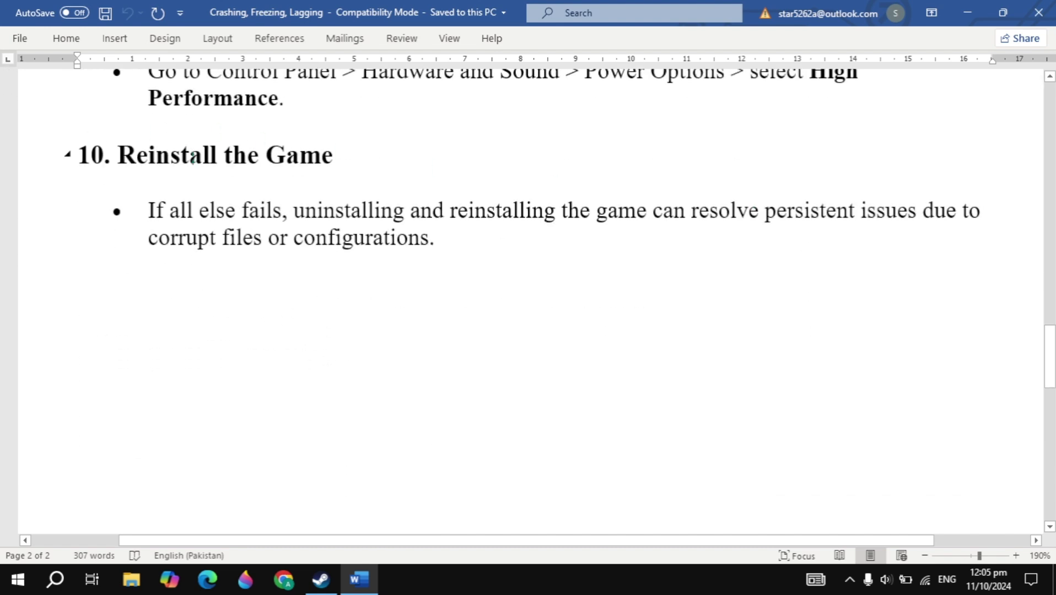
{"action": "scroll", "coordinate": [277, 211], "scroll_direction": "up", "scroll_amount": 3}
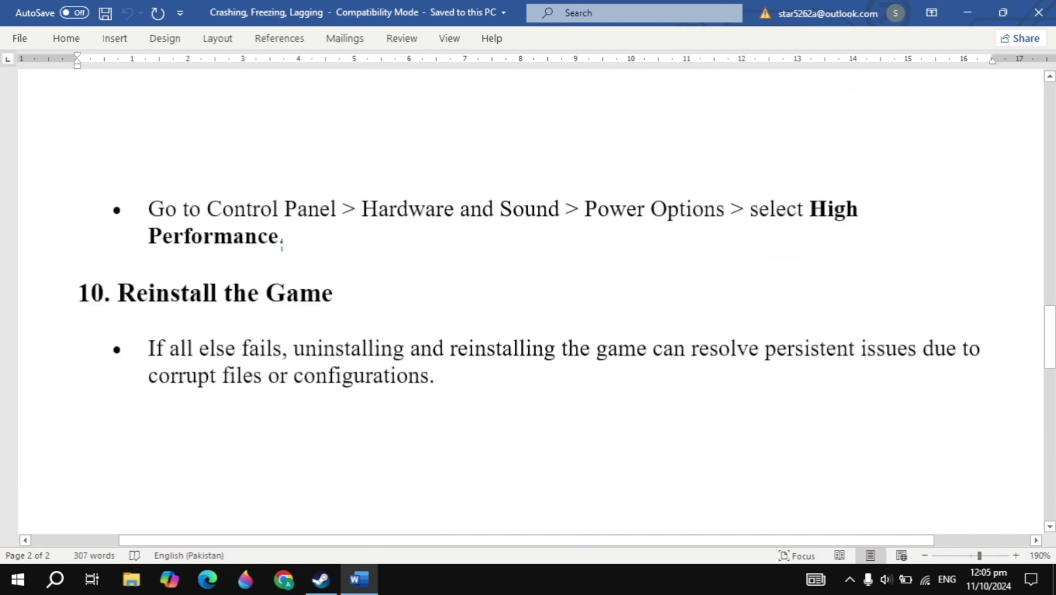